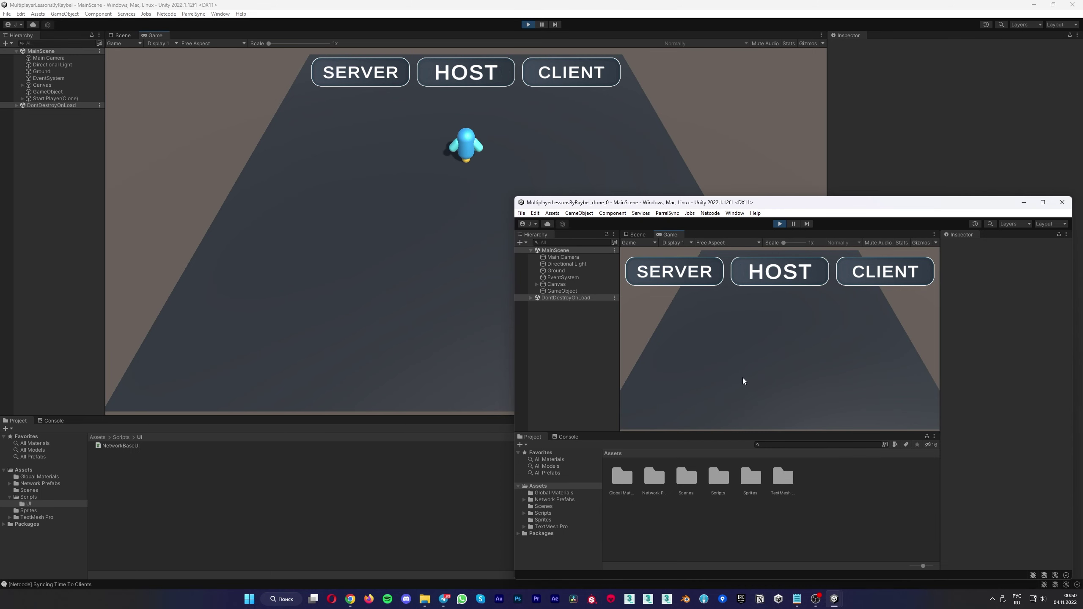
Step: Join the host as CLIENT from the clone, then inspect both Start Player(Clone) objects in the main editor
{"action": "left_click_drag", "start_coordinate": [941, 291], "coordinate": [986, 291]}
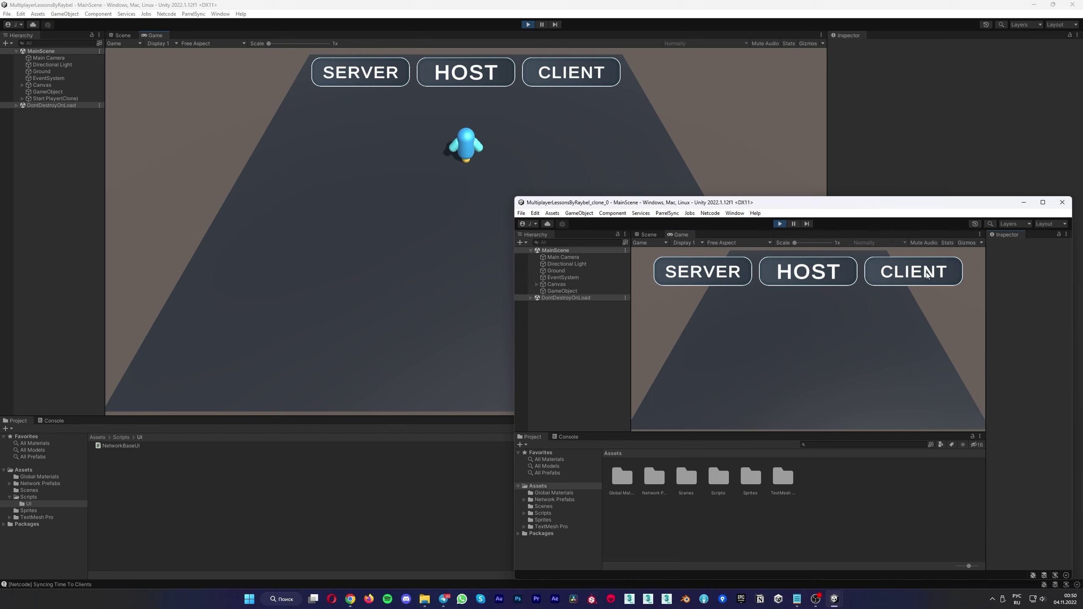
{"action": "left_click", "coordinate": [913, 273]}
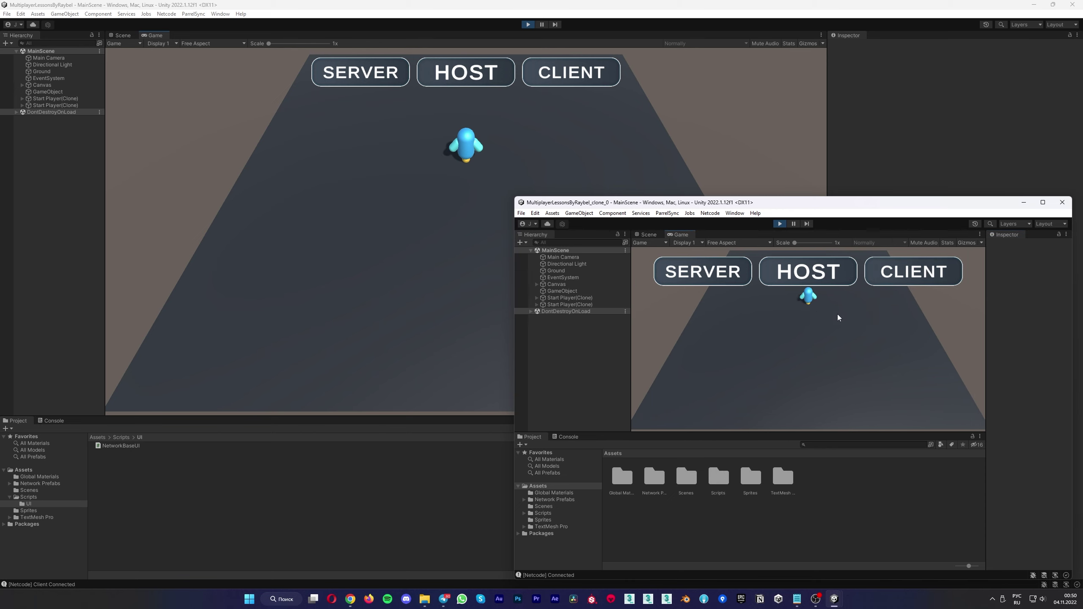
{"action": "left_click", "coordinate": [44, 98]}
{"action": "left_click", "coordinate": [40, 105]}
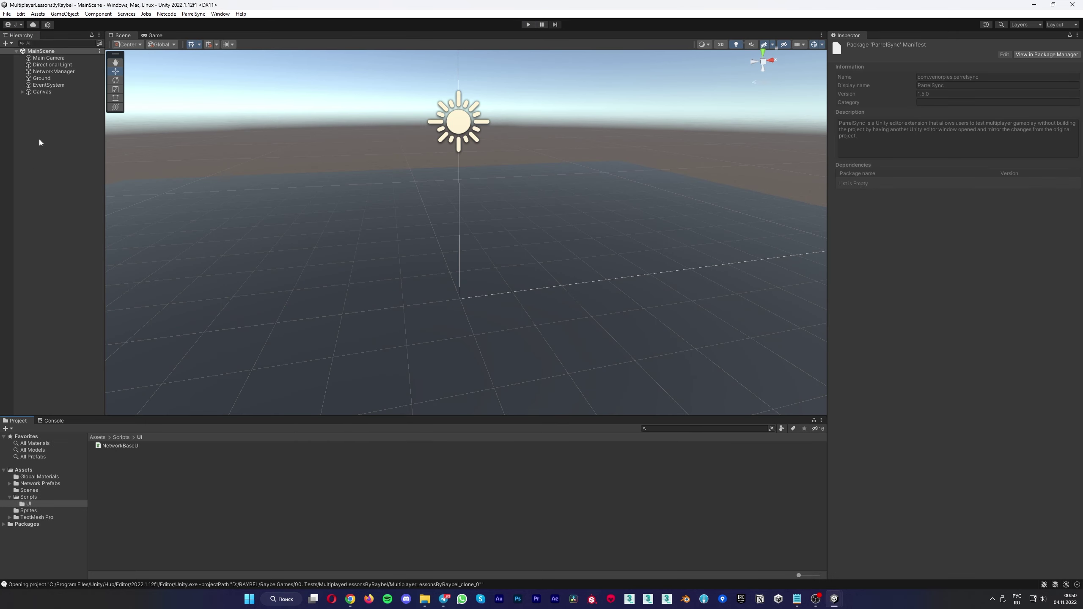
Step: Create an empty GameObject in MainScene's Hierarchy and save the scene
{"action": "right_click", "coordinate": [39, 142]}
{"action": "left_click", "coordinate": [77, 242]}
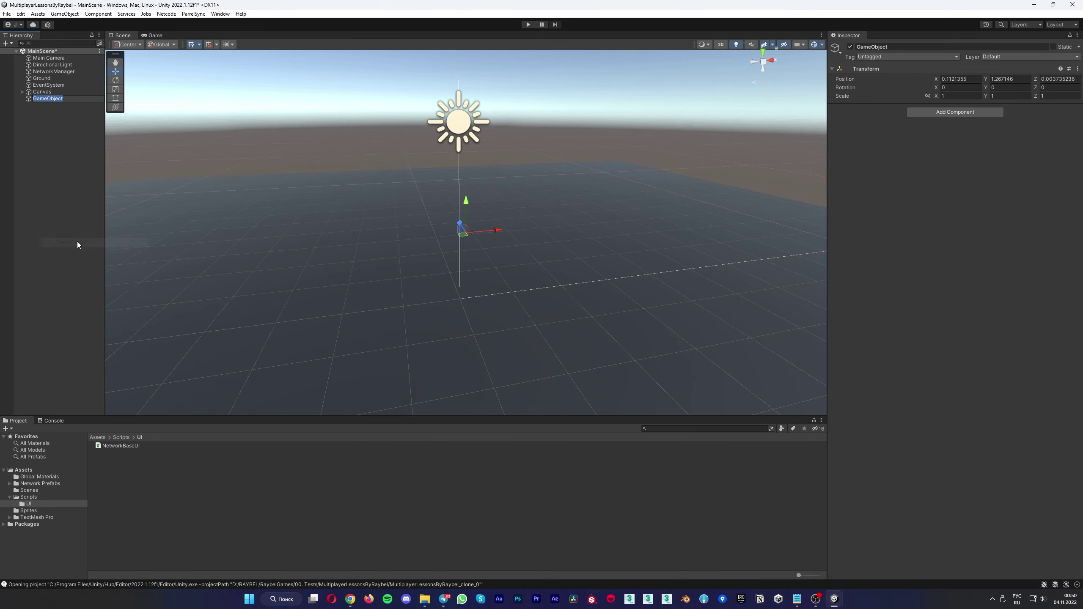
{"action": "left_click", "coordinate": [51, 124]}
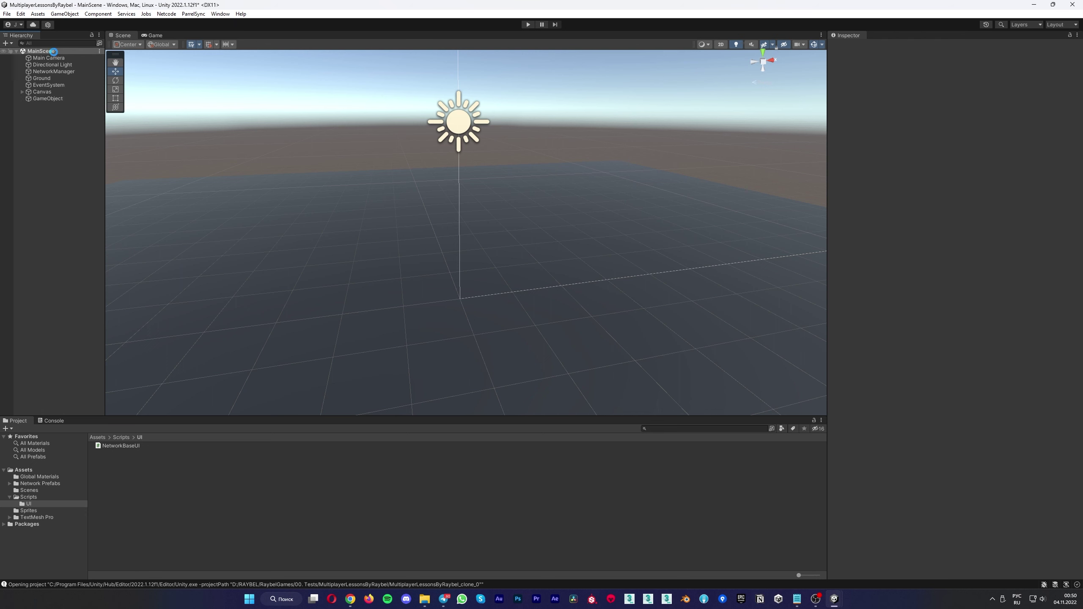
{"action": "key", "text": "ctrl+s"}
Step: Reload the modified MainScene in the clone editor and check the new GameObject there
{"action": "mouse_move", "coordinate": [839, 603]}
{"action": "left_click", "coordinate": [879, 555]}
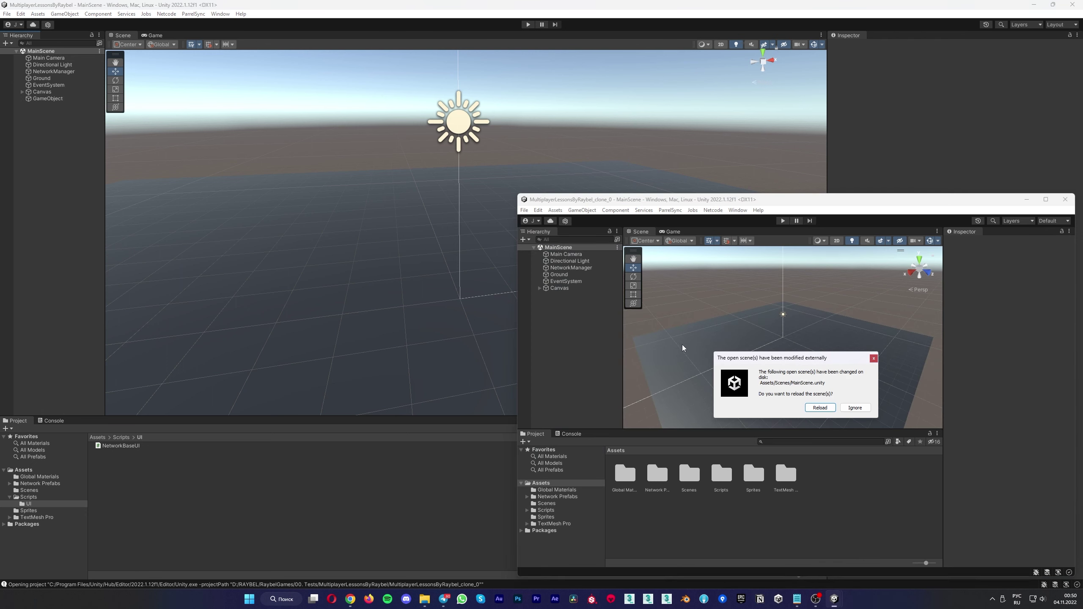
{"action": "left_click", "coordinate": [825, 407]}
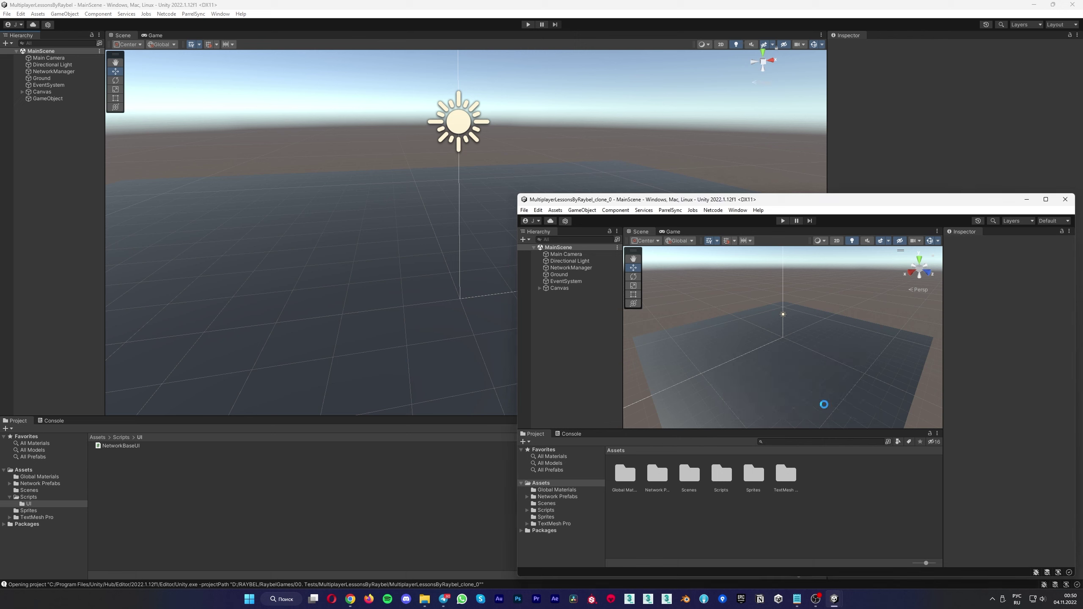
{"action": "left_click", "coordinate": [570, 293]}
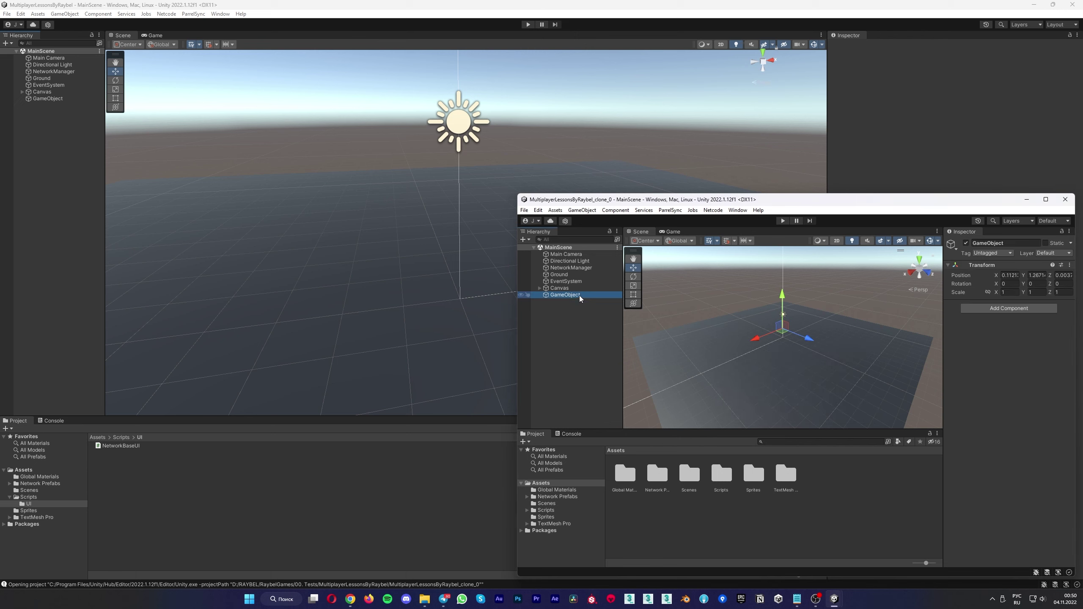
{"action": "left_click", "coordinate": [580, 310]}
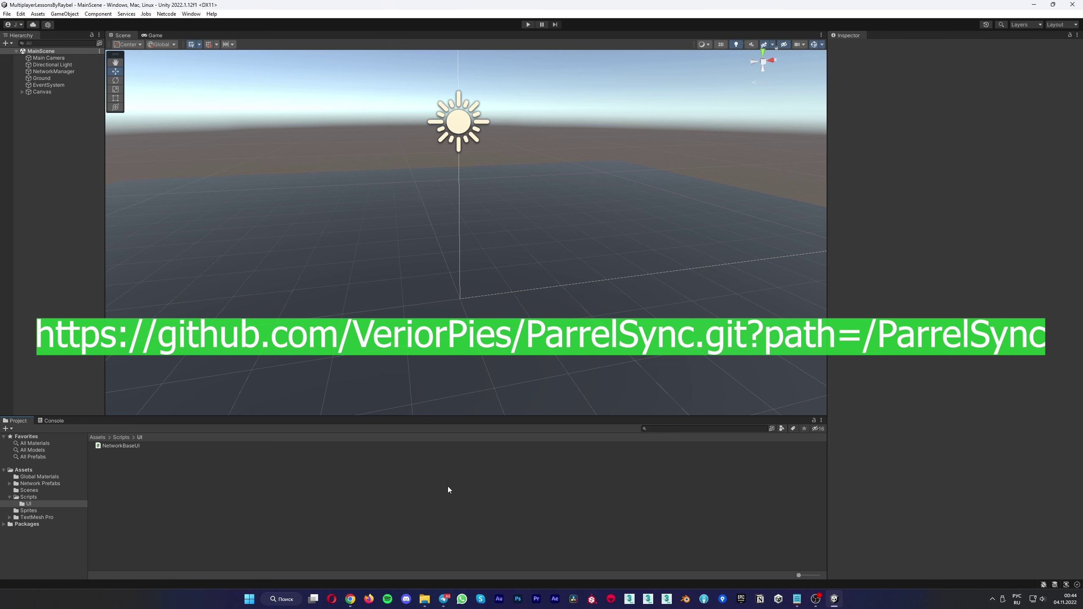
Step: Add the ParrelSync package in Package Manager by pasting its git URL
{"action": "left_click", "coordinate": [299, 115]}
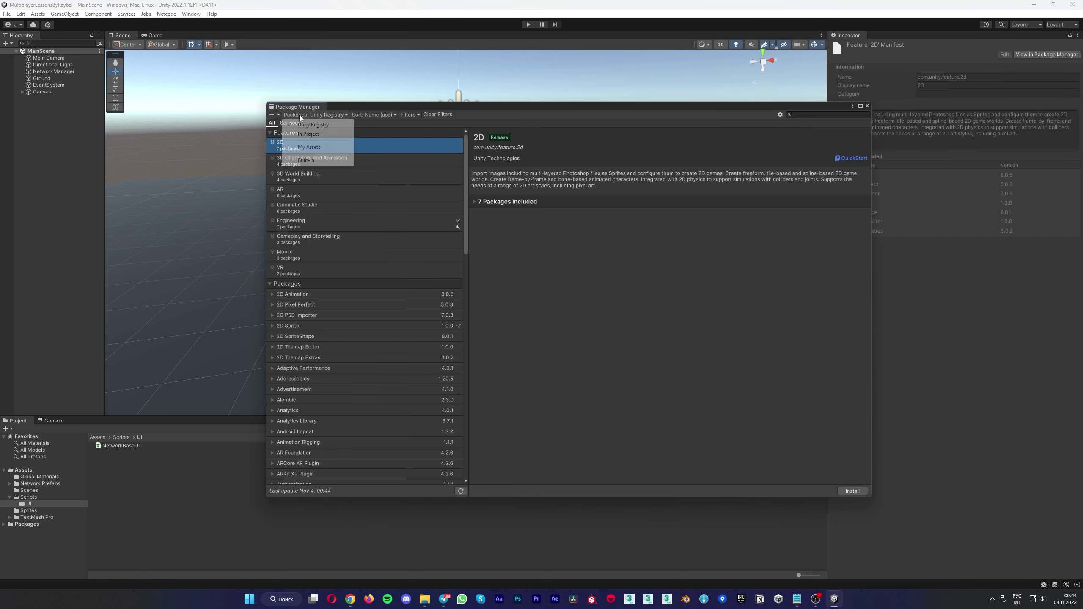
{"action": "left_click", "coordinate": [277, 113]}
{"action": "left_click", "coordinate": [298, 144]}
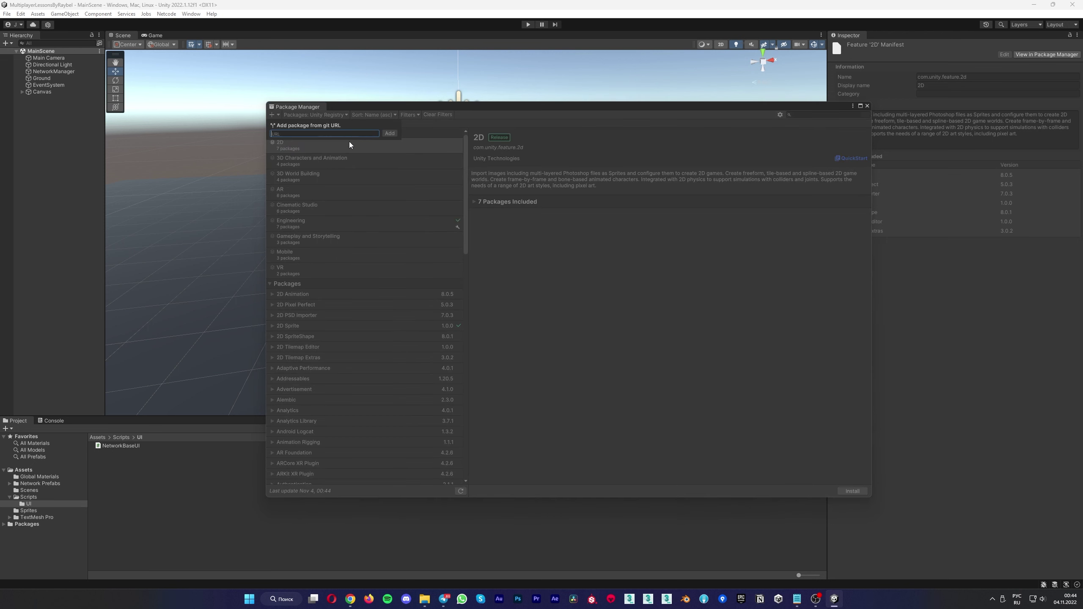
{"action": "key", "text": "ctrl+v"}
{"action": "left_click", "coordinate": [391, 135]}
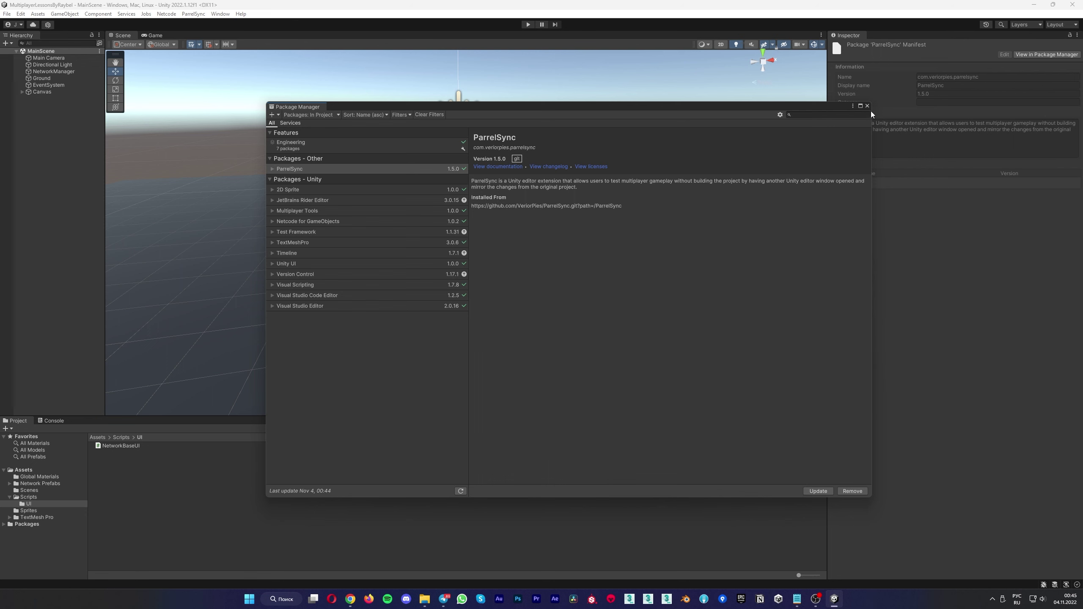
Step: Close Package Manager, open ParrelSync > Clones Manager and create a new project clone
{"action": "left_click", "coordinate": [867, 106]}
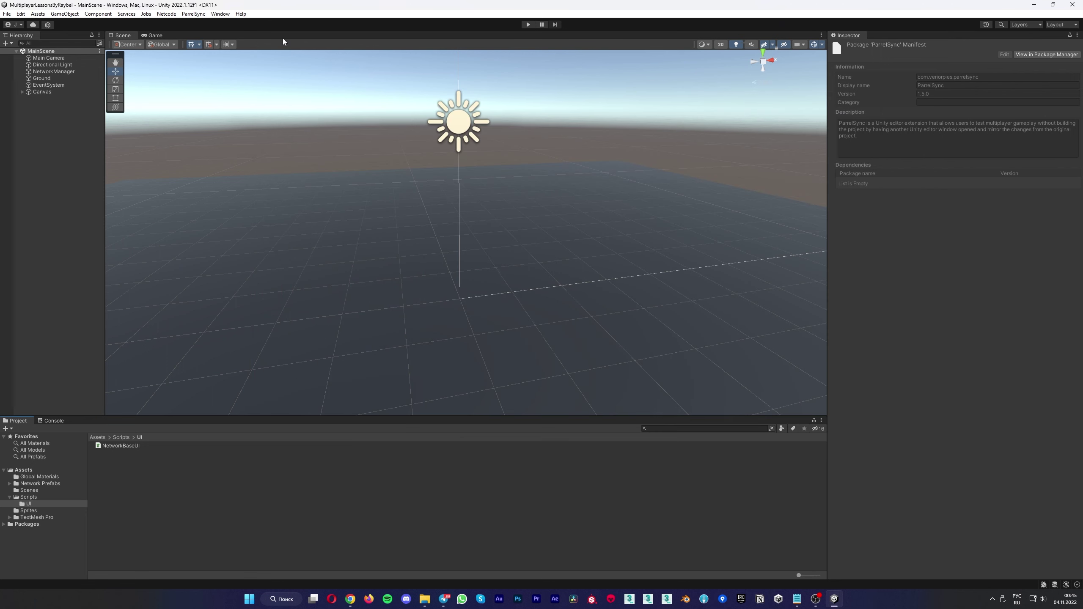
{"action": "left_click", "coordinate": [193, 13]}
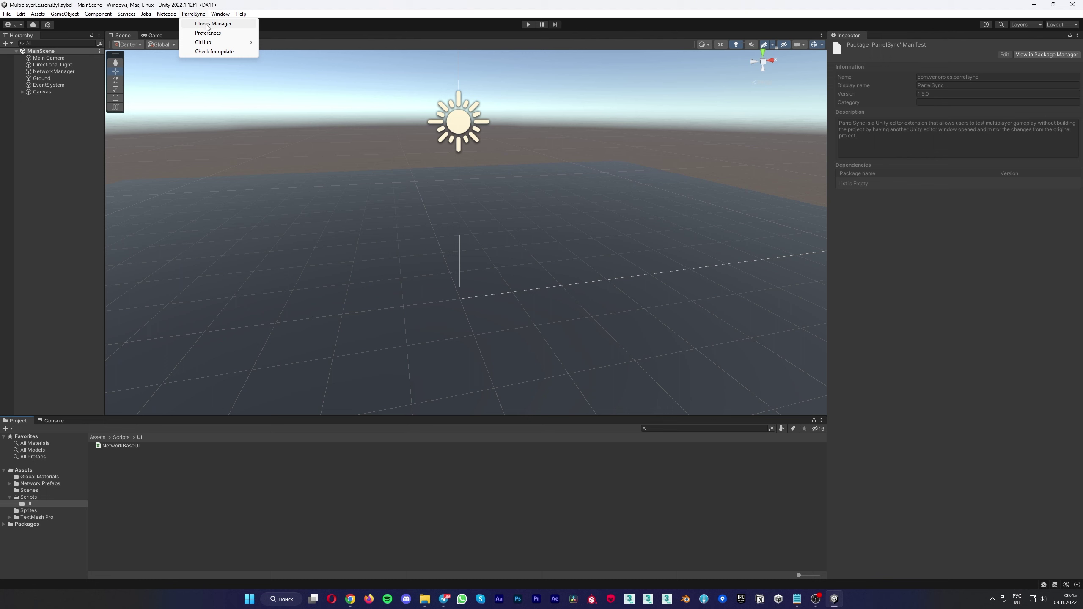
{"action": "left_click", "coordinate": [208, 23]}
{"action": "left_click_drag", "start_coordinate": [260, 31], "coordinate": [233, 87]}
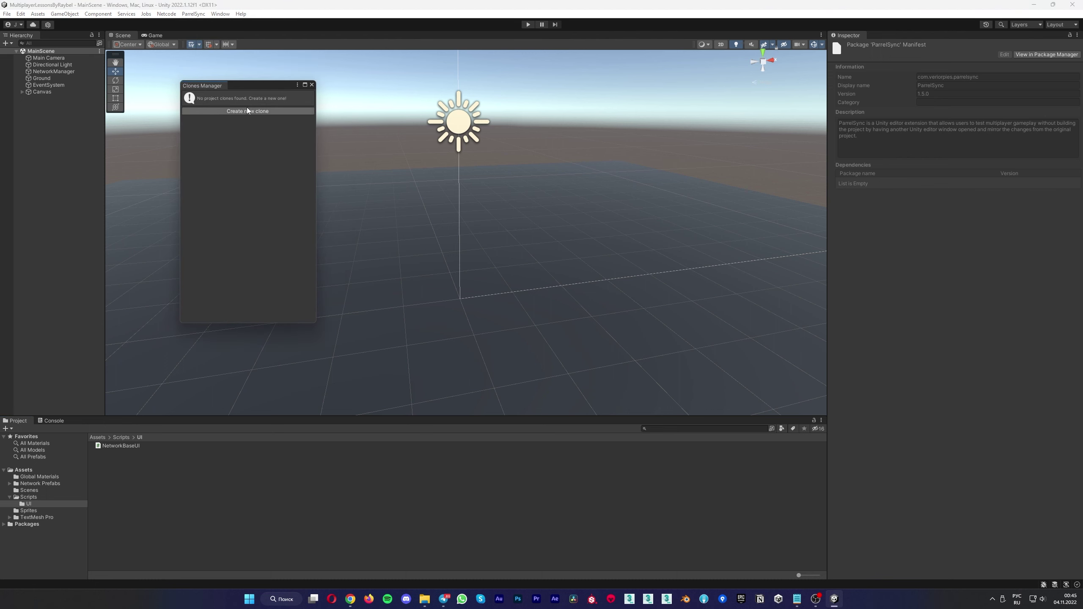
{"action": "left_click", "coordinate": [247, 109]}
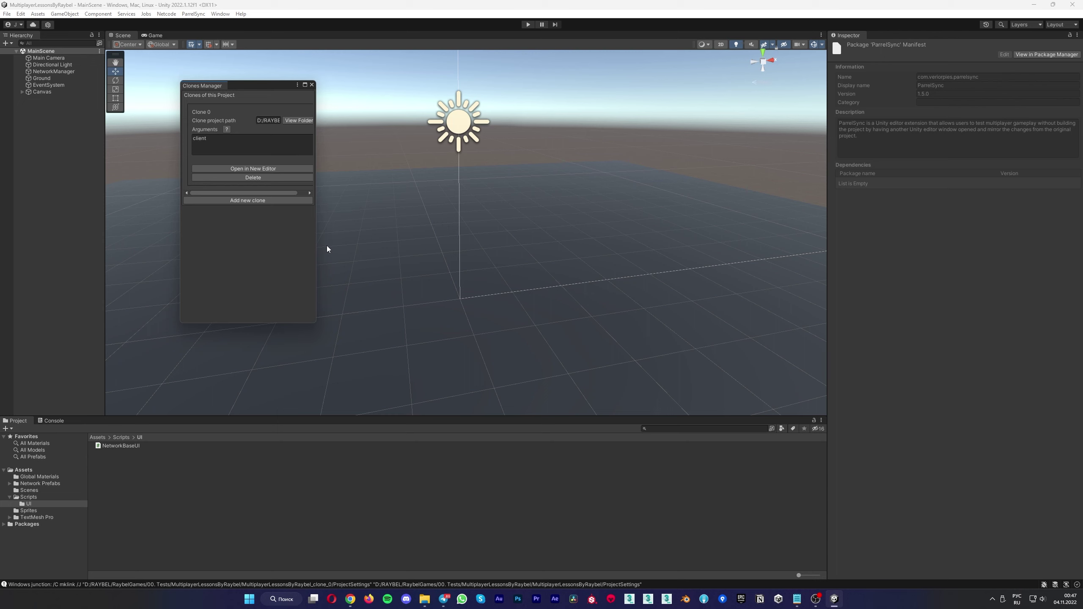
Step: Screenshot the Clones Manager, widen it, and open Clone 0 in a new editor
{"action": "key", "text": "Print"}
{"action": "left_click_drag", "start_coordinate": [176, 72], "coordinate": [349, 326]}
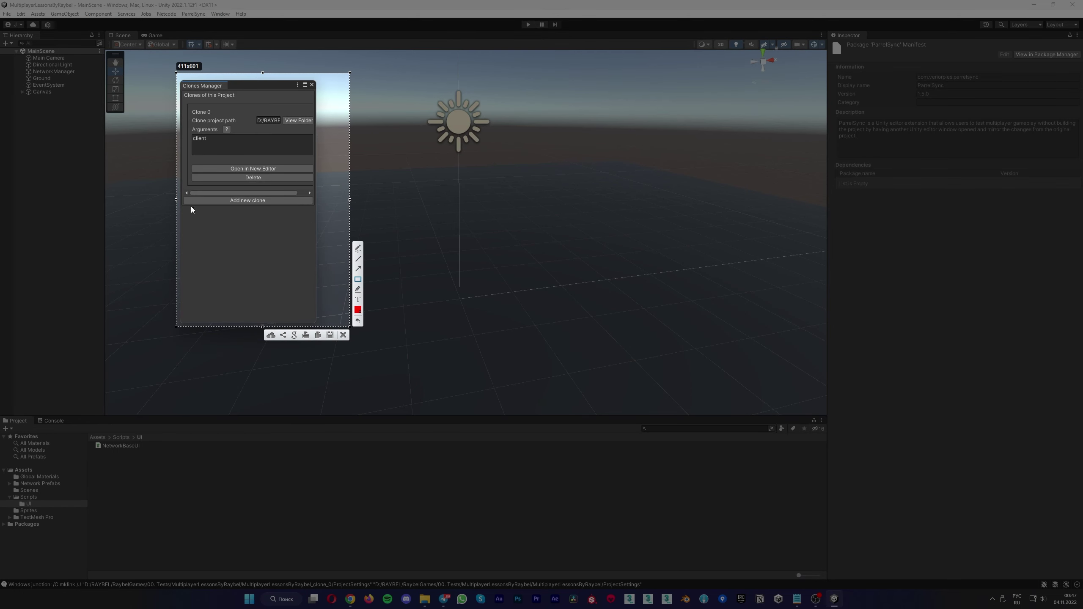
{"action": "left_click_drag", "start_coordinate": [179, 190], "coordinate": [317, 213]}
{"action": "left_click", "coordinate": [343, 335]}
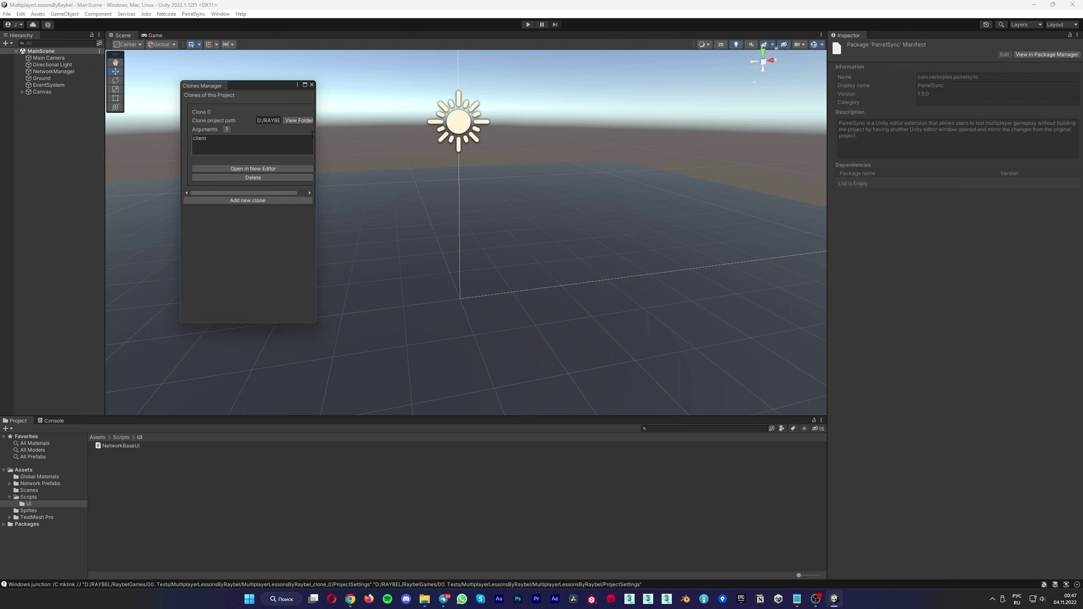
{"action": "left_click_drag", "start_coordinate": [316, 138], "coordinate": [382, 168]}
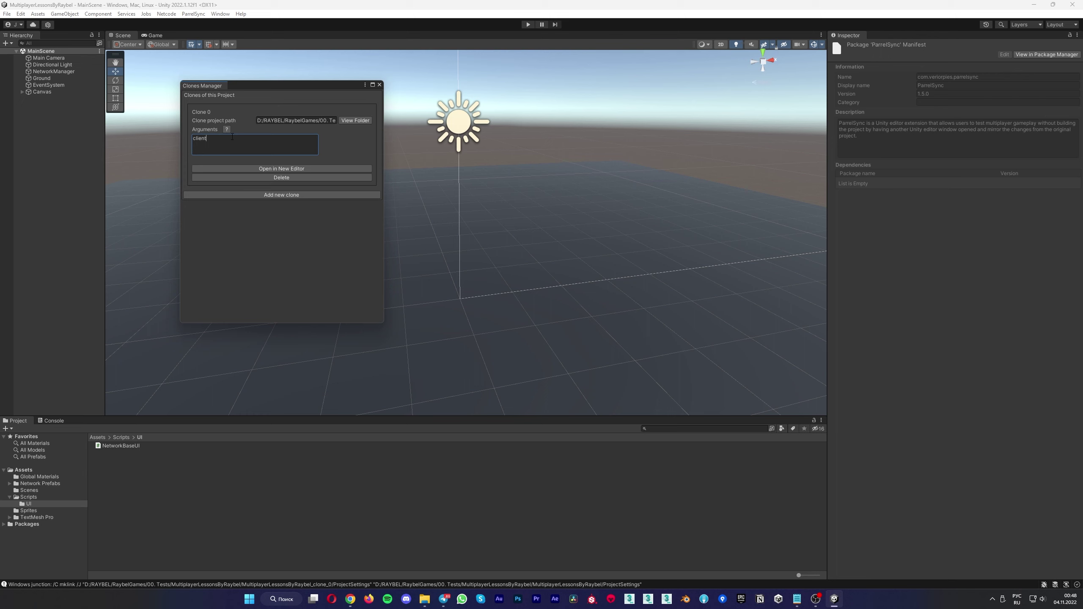
{"action": "left_click", "coordinate": [295, 169]}
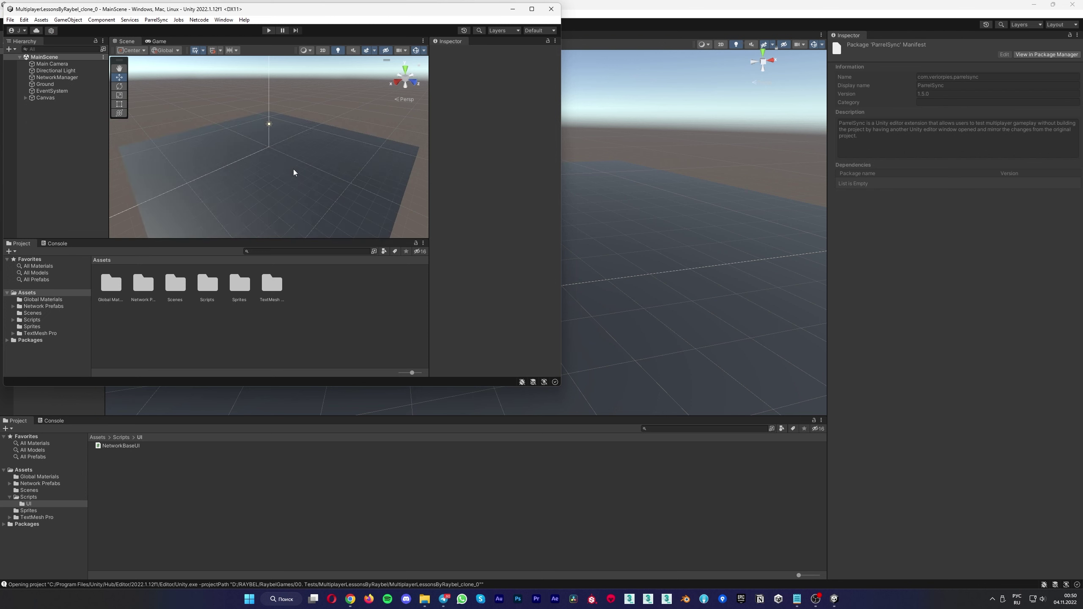
Step: Move the clone's editor window aside and bring the main editor to the front
{"action": "mouse_move", "coordinate": [255, 11]}
{"action": "left_mouse_down"}
{"action": "mouse_move", "coordinate": [772, 170]}
{"action": "mouse_move", "coordinate": [769, 201]}
{"action": "left_mouse_up"}
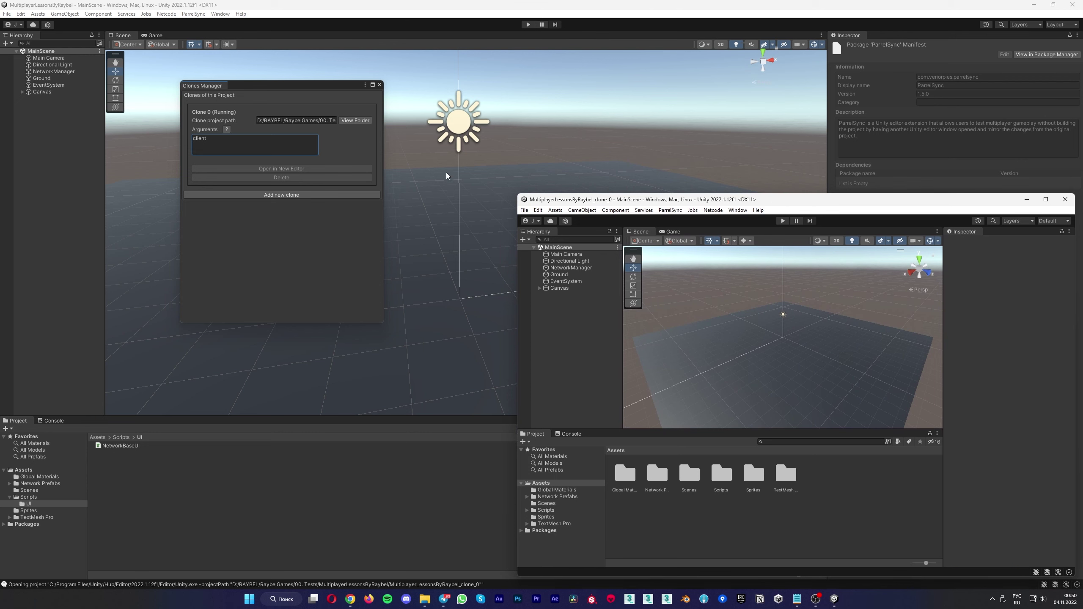
{"action": "left_click", "coordinate": [338, 99]}
Step: Close the Clones Manager, create an empty GameObject in MainScene, and save the scene
{"action": "left_click", "coordinate": [379, 84]}
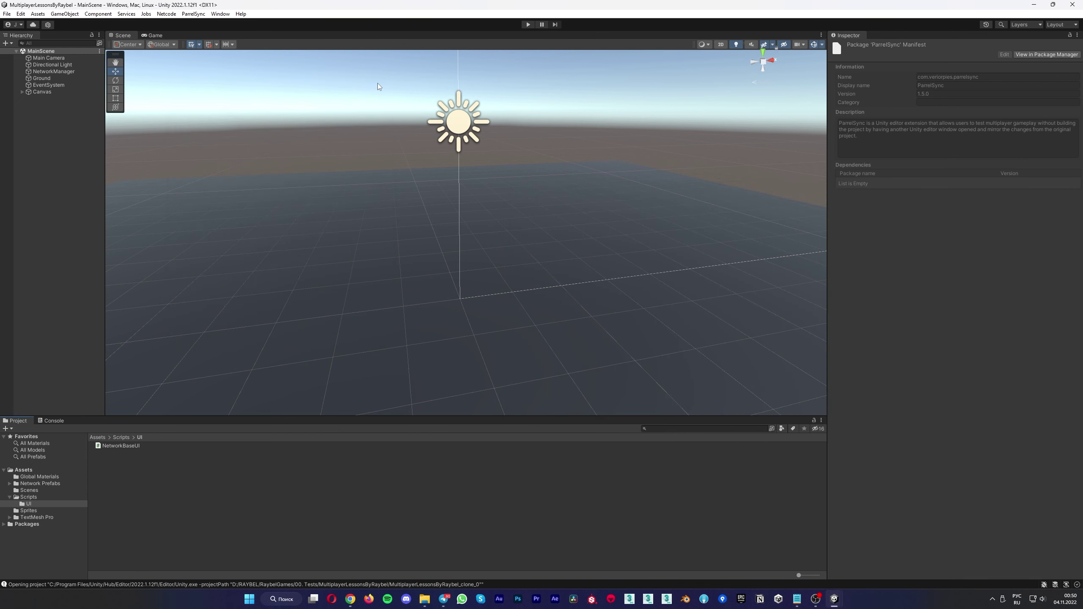
{"action": "right_click", "coordinate": [39, 138]}
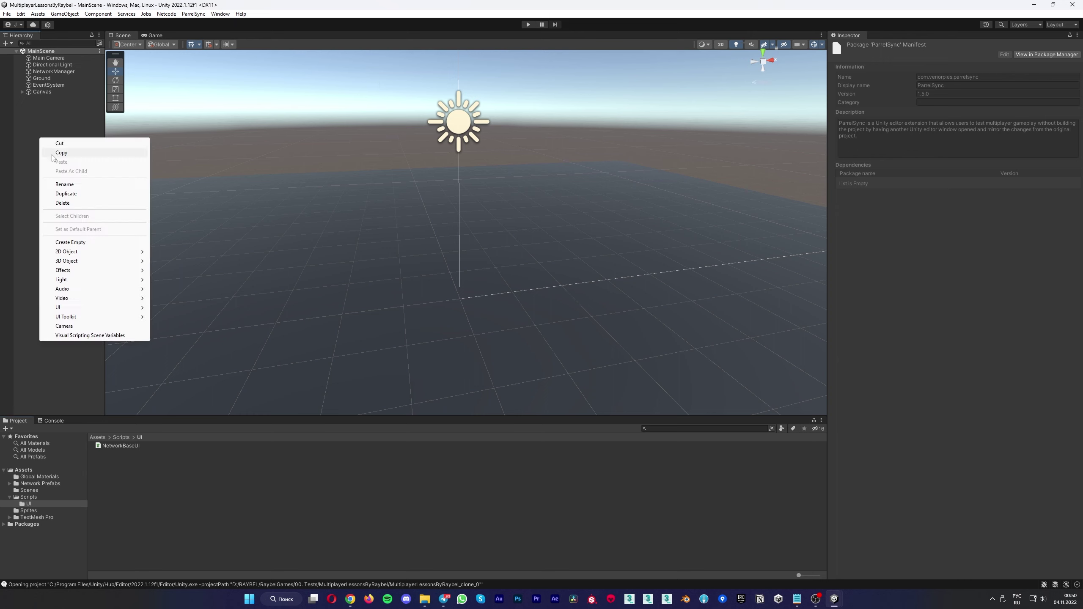
{"action": "left_click", "coordinate": [76, 243]}
{"action": "left_click", "coordinate": [78, 167]}
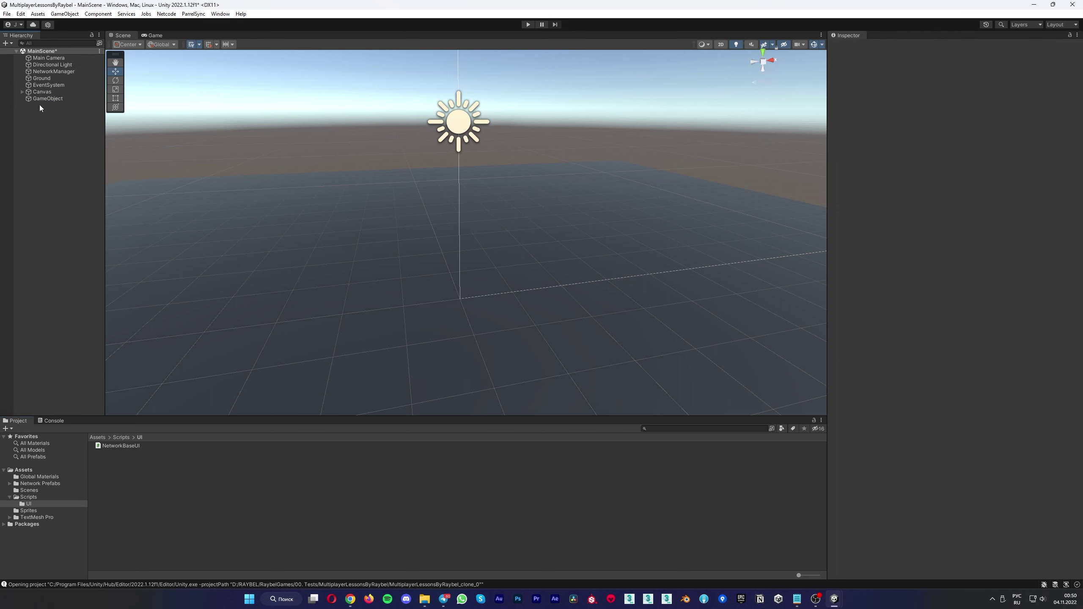
{"action": "key", "text": "ctrl+s"}
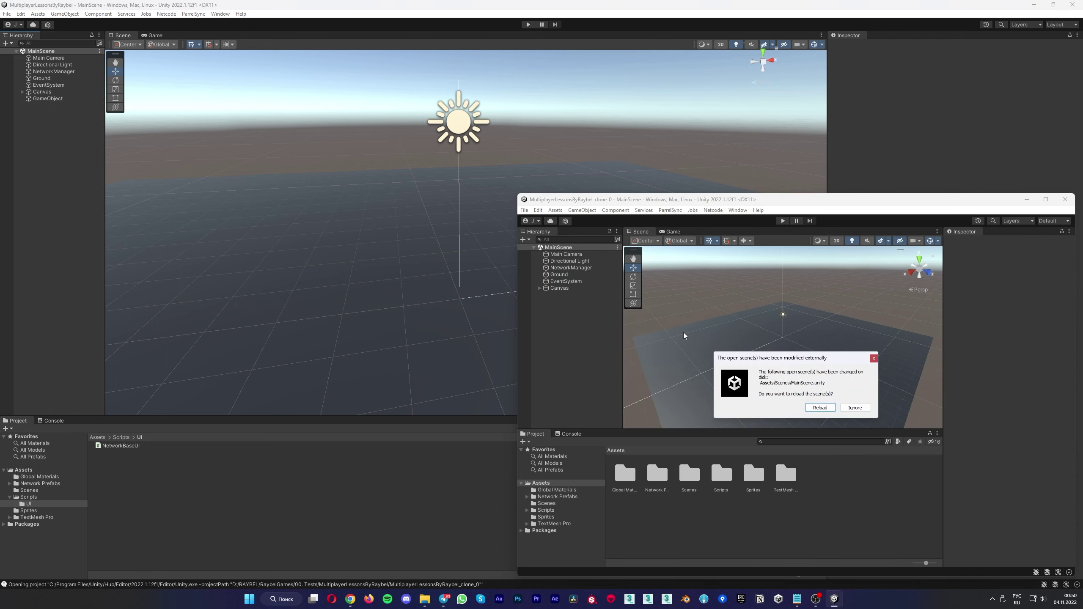
Step: Reload the modified scene in Clone 0, then start Play mode in the main editor
{"action": "left_click", "coordinate": [825, 407]}
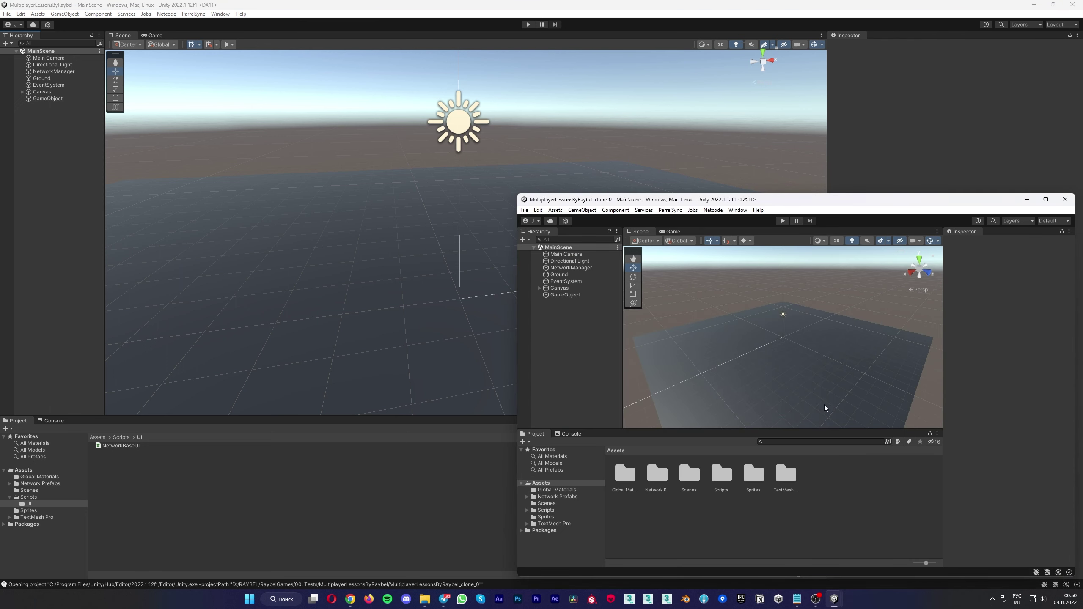
{"action": "left_click", "coordinate": [574, 296]}
{"action": "left_click", "coordinate": [580, 314]}
{"action": "left_click_drag", "start_coordinate": [639, 199], "coordinate": [637, 202]}
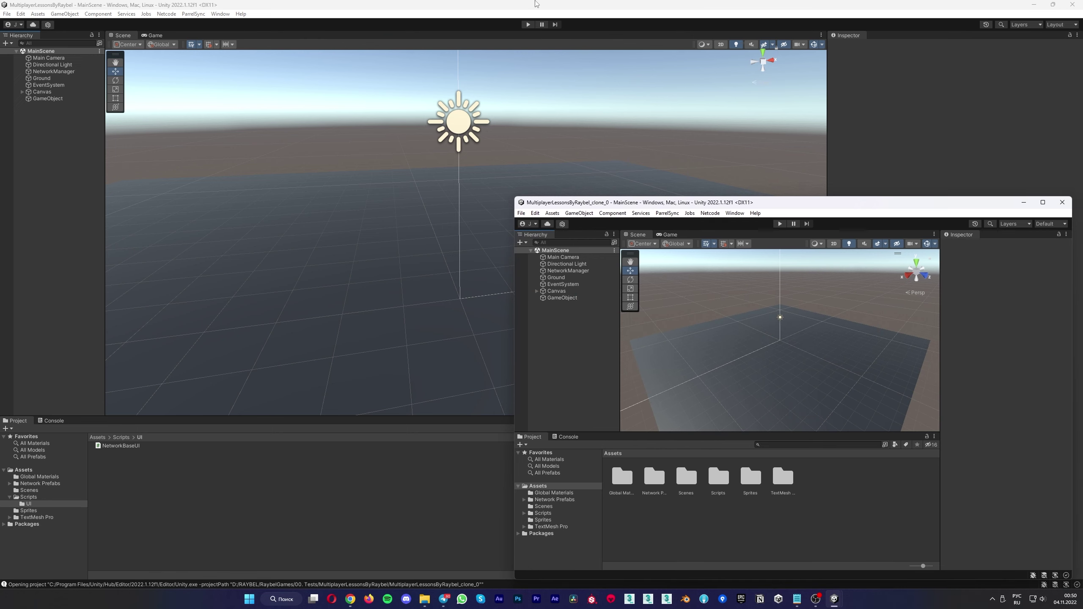
{"action": "left_click", "coordinate": [527, 24]}
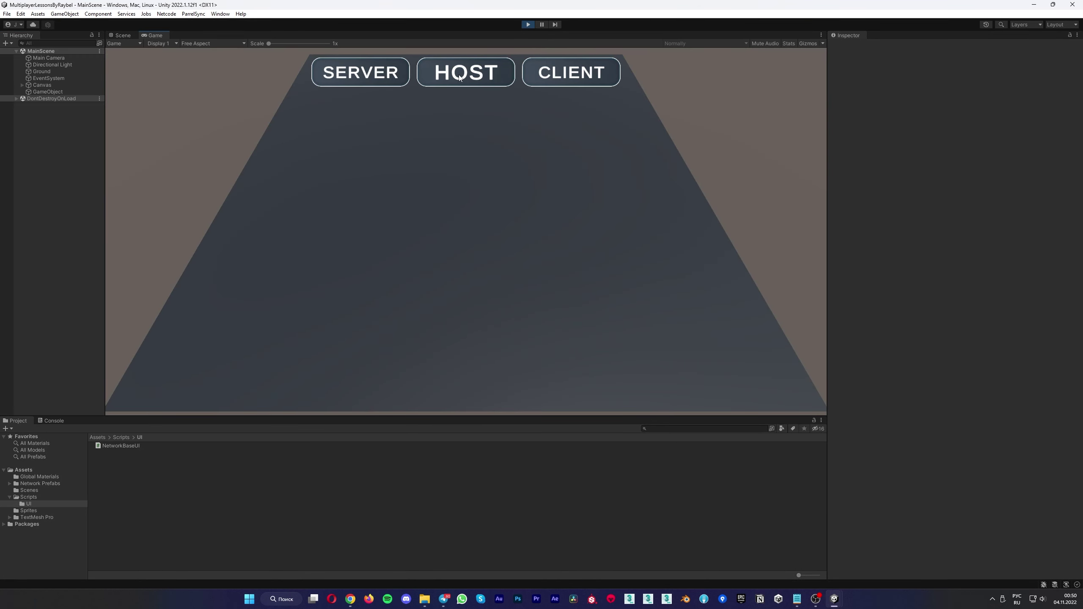
Step: Start the game as HOST, then play the clone and join as CLIENT
{"action": "left_click", "coordinate": [459, 78]}
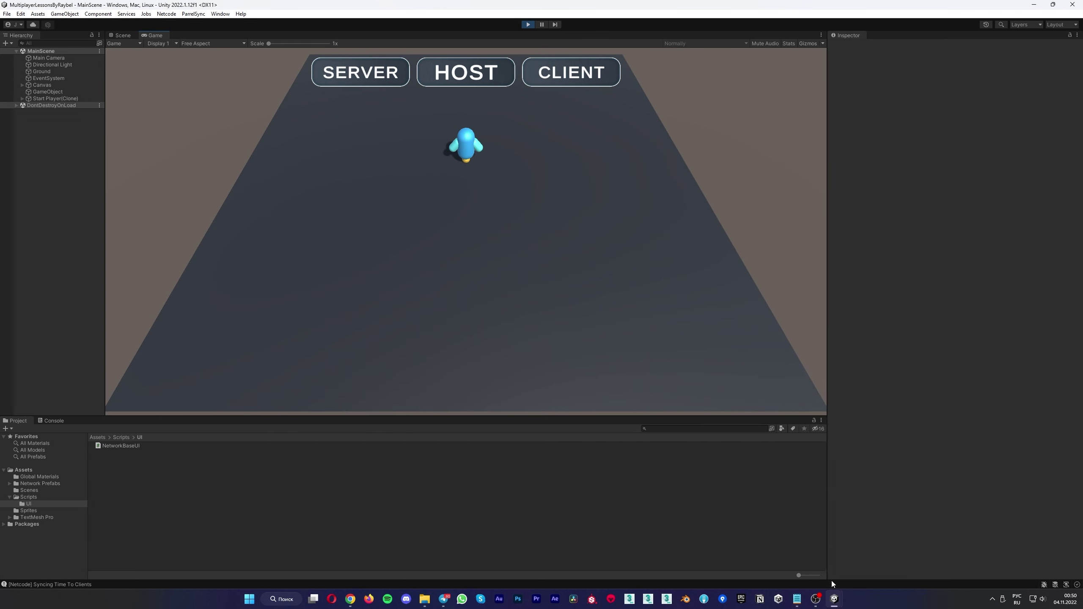
{"action": "mouse_move", "coordinate": [834, 598]}
{"action": "left_click", "coordinate": [854, 577]}
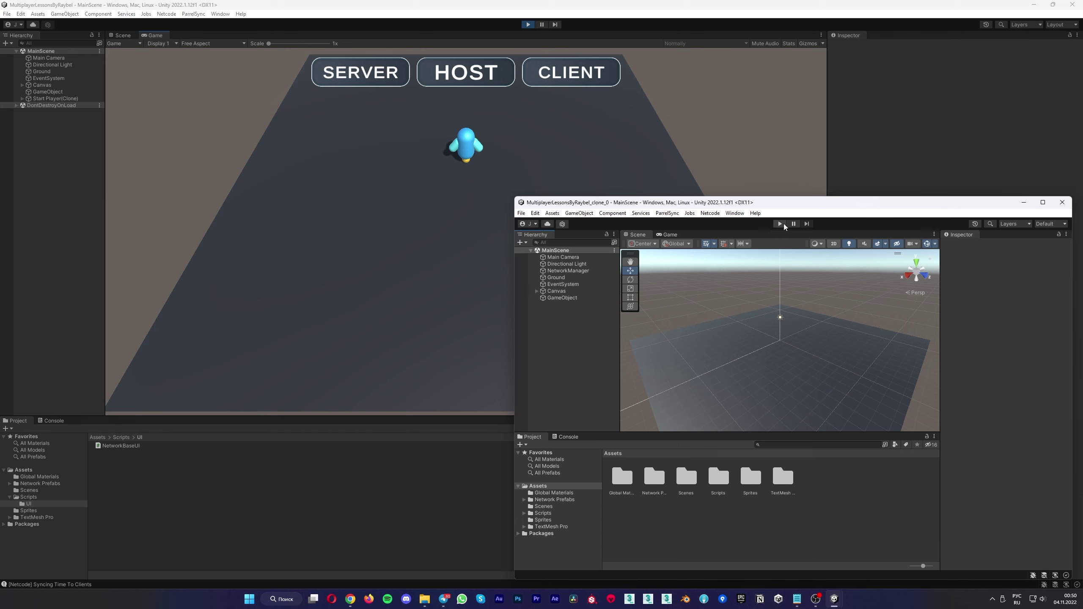
{"action": "left_click", "coordinate": [780, 224]}
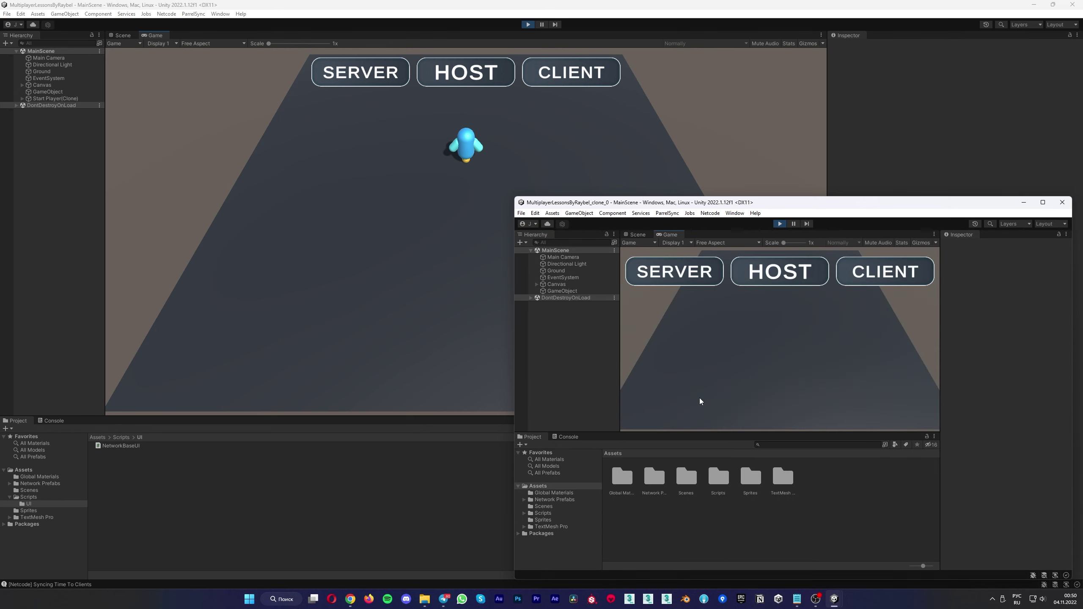
{"action": "left_click", "coordinate": [926, 274]}
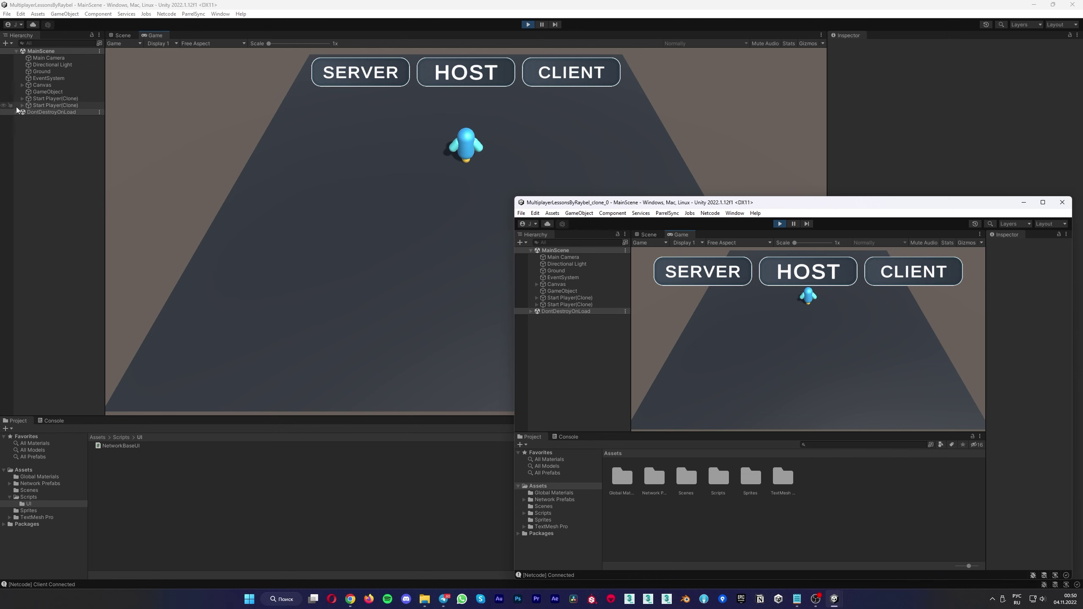
Step: Move the second Start Player(Clone) left along X and show both editors' Netcode console logs
{"action": "left_click", "coordinate": [44, 98]}
{"action": "left_click", "coordinate": [40, 106]}
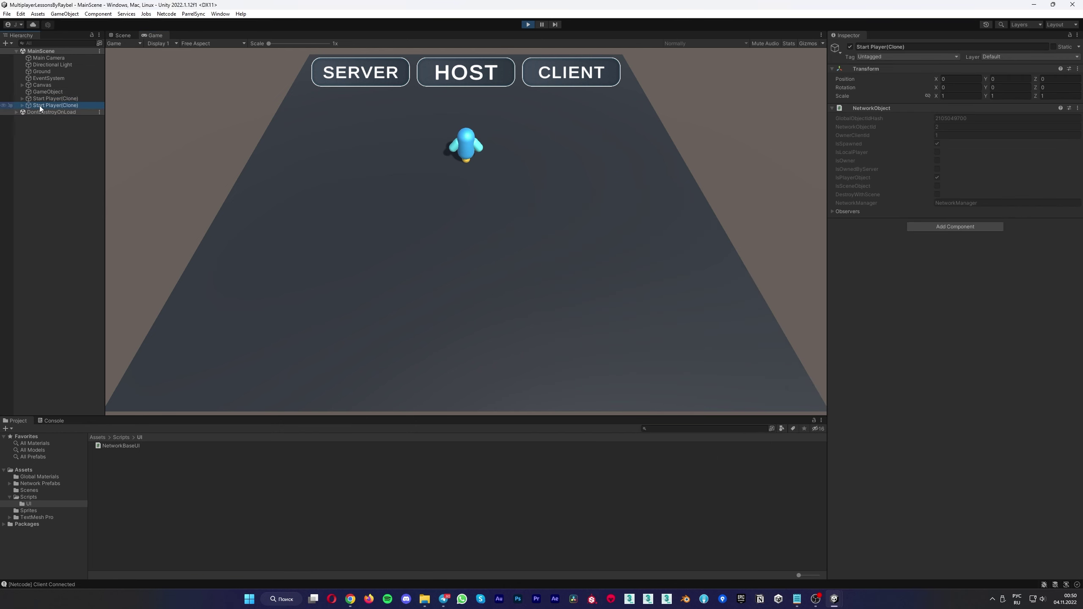
{"action": "left_click", "coordinate": [127, 36]}
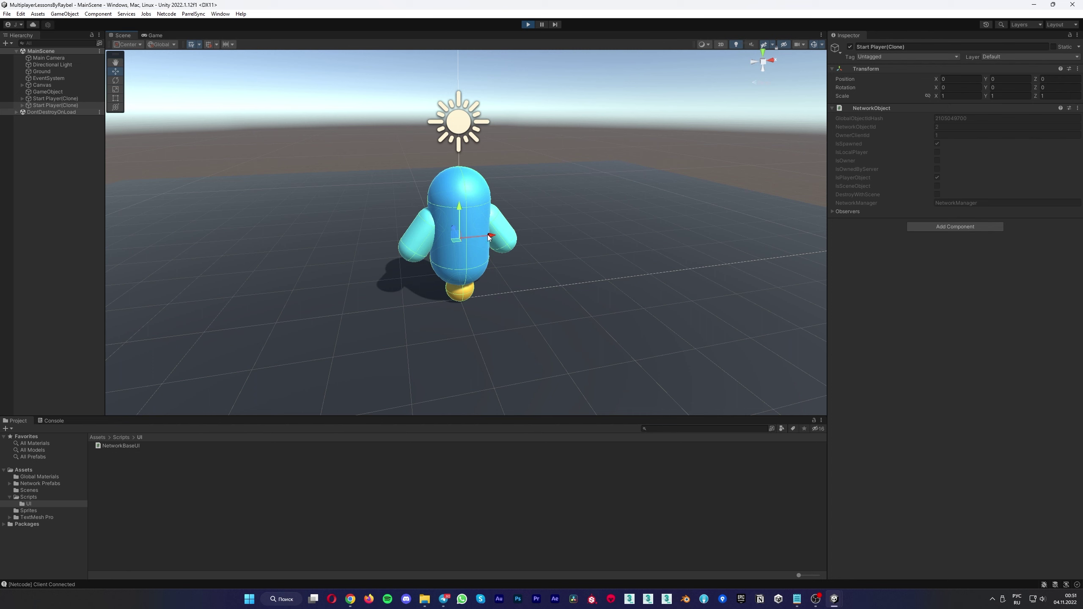
{"action": "left_click_drag", "start_coordinate": [487, 235], "coordinate": [395, 245]}
{"action": "left_click", "coordinate": [156, 35]}
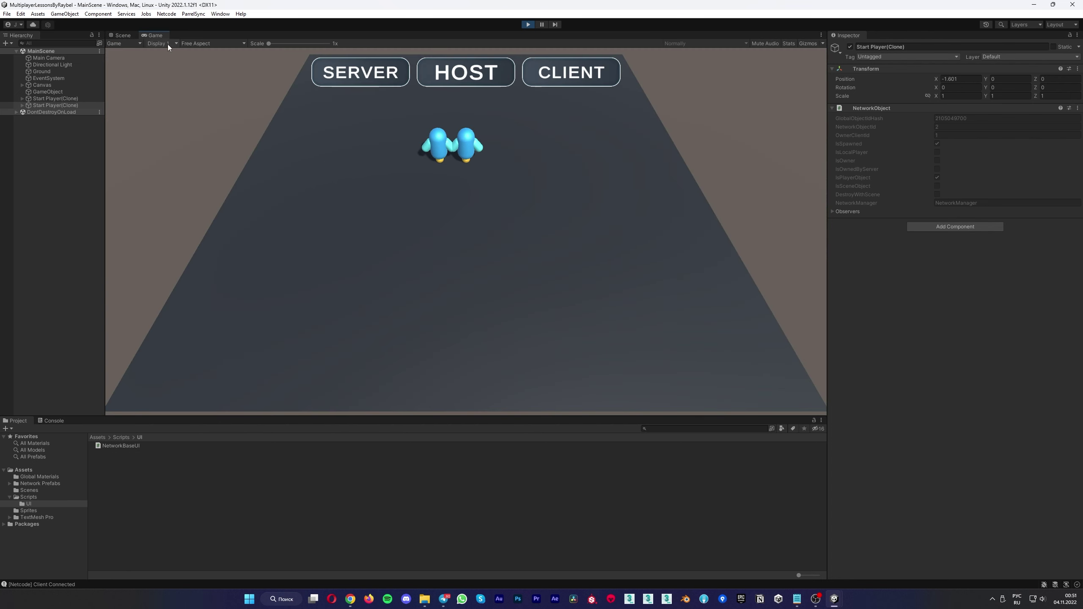
{"action": "left_click", "coordinate": [567, 437]}
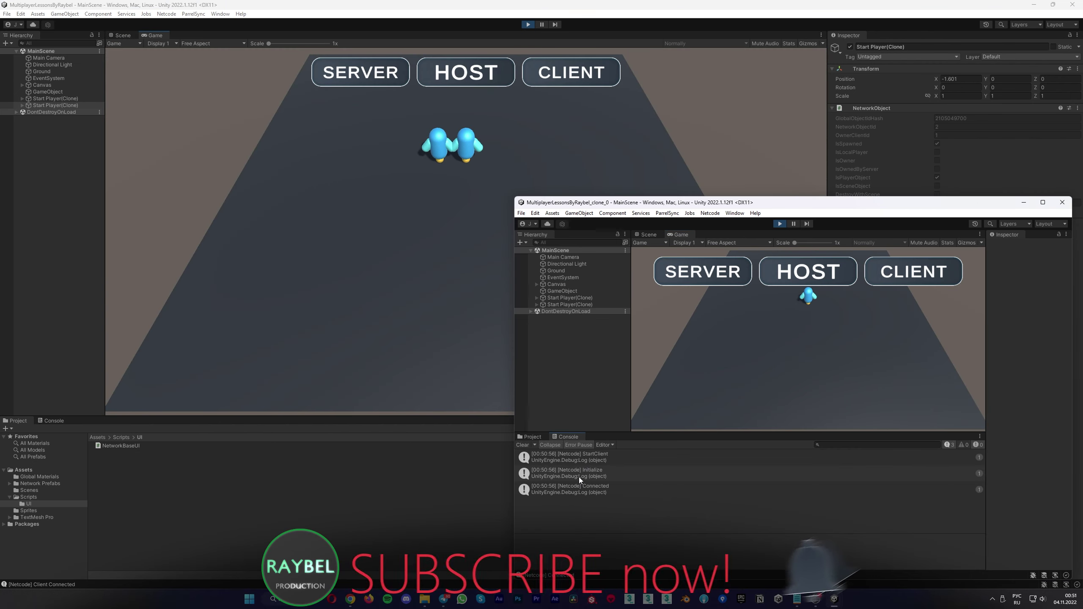
{"action": "left_click", "coordinate": [54, 420]}
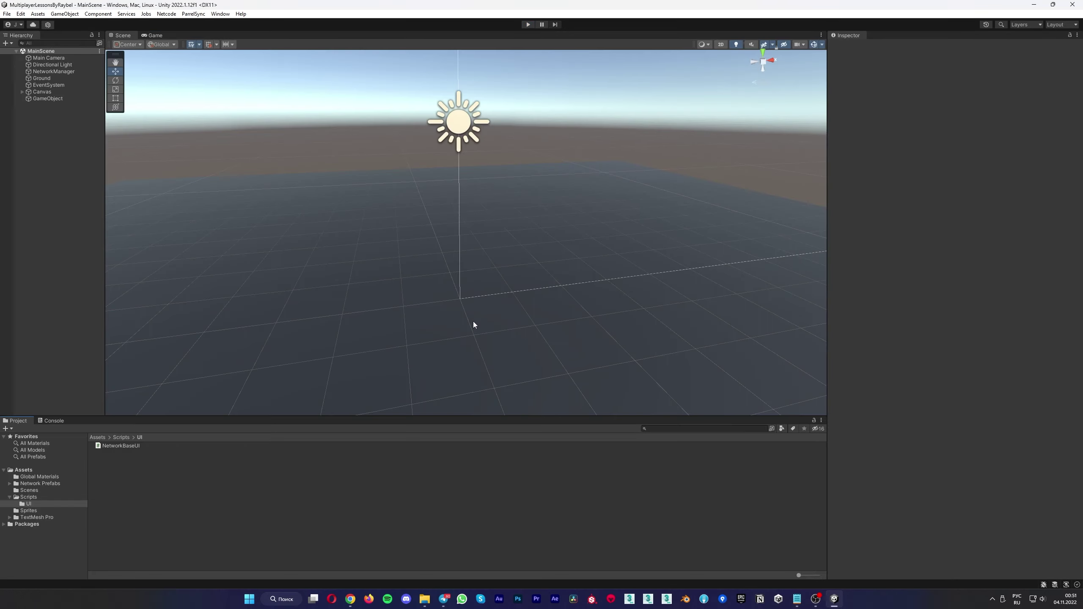
Step: Reopen ParrelSync > Clones Manager to view Clone 0 and its project path
{"action": "left_click", "coordinate": [193, 13]}
{"action": "left_click", "coordinate": [205, 22]}
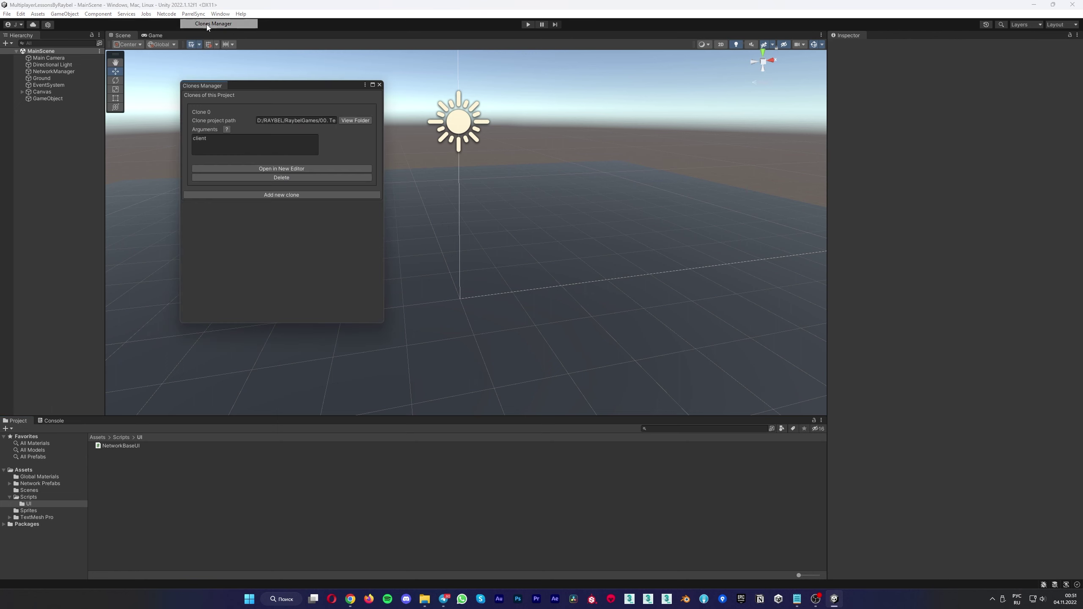